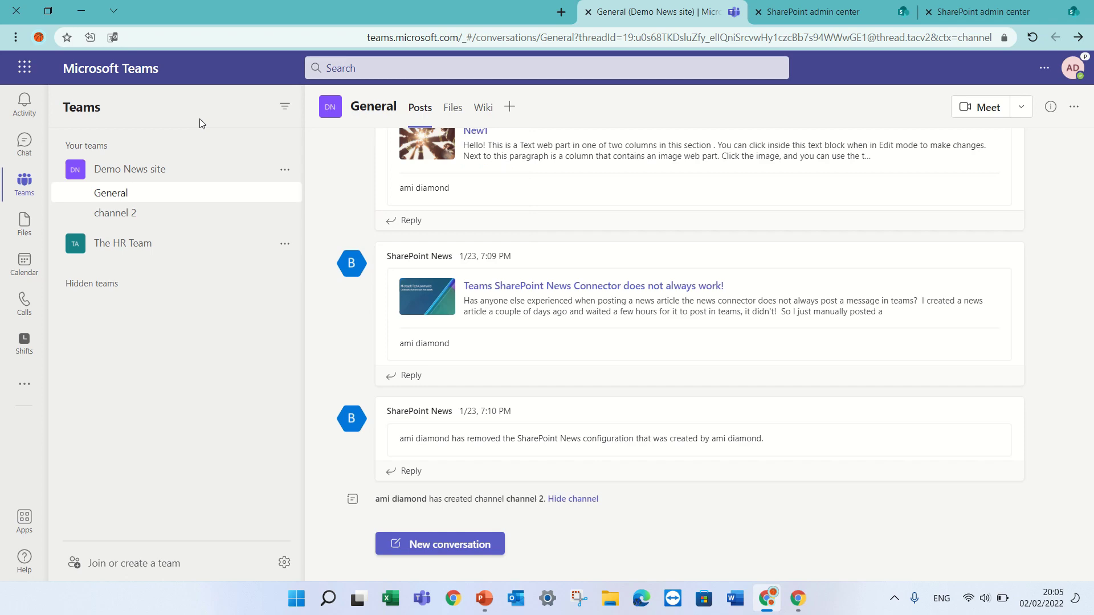
# Step: Create private channel Top1 in the Demo News site team, skipping the Add members dialog
pyautogui.click(284, 171)
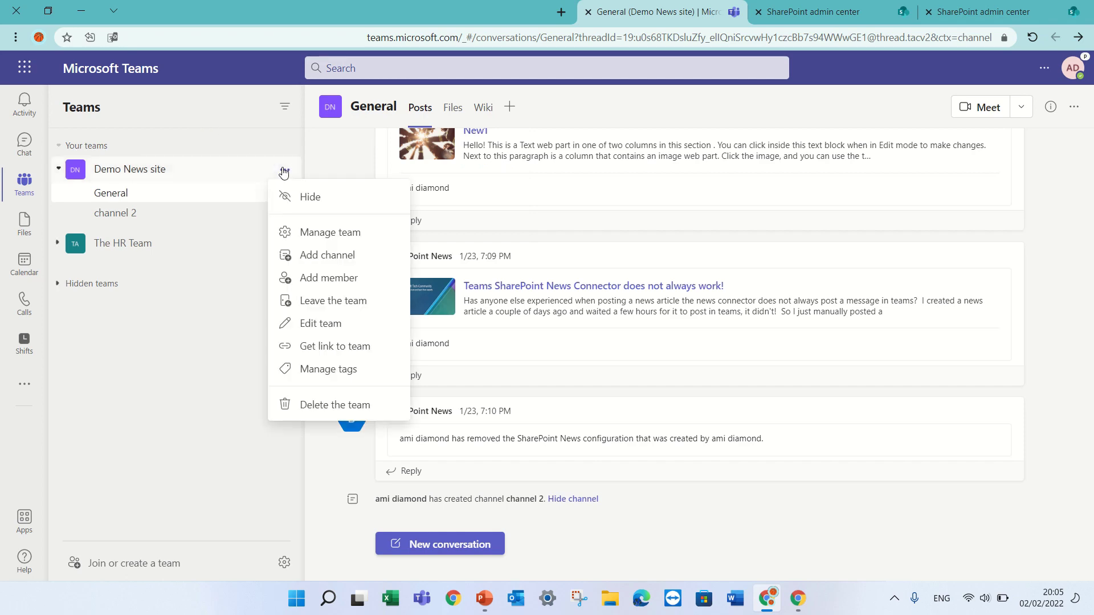
pyautogui.click(327, 254)
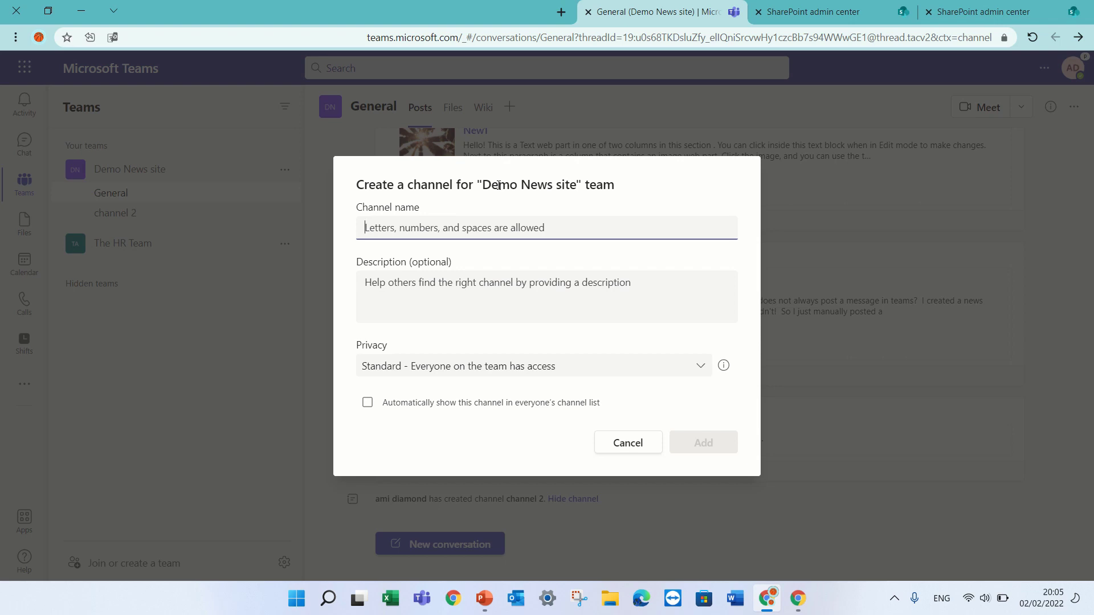
pyautogui.write('Top')
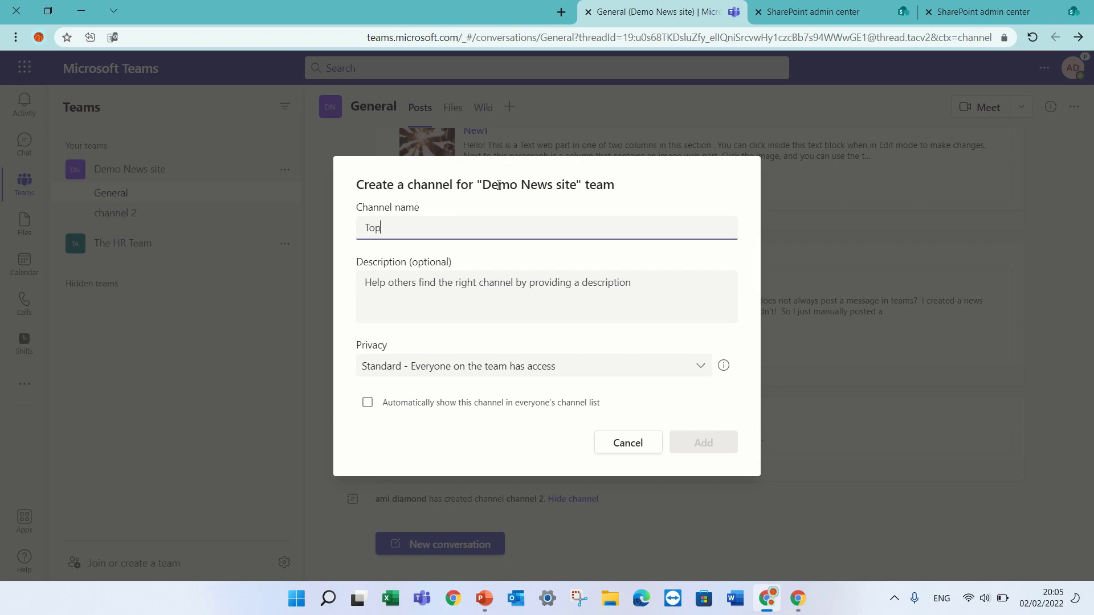
pyautogui.write('1')
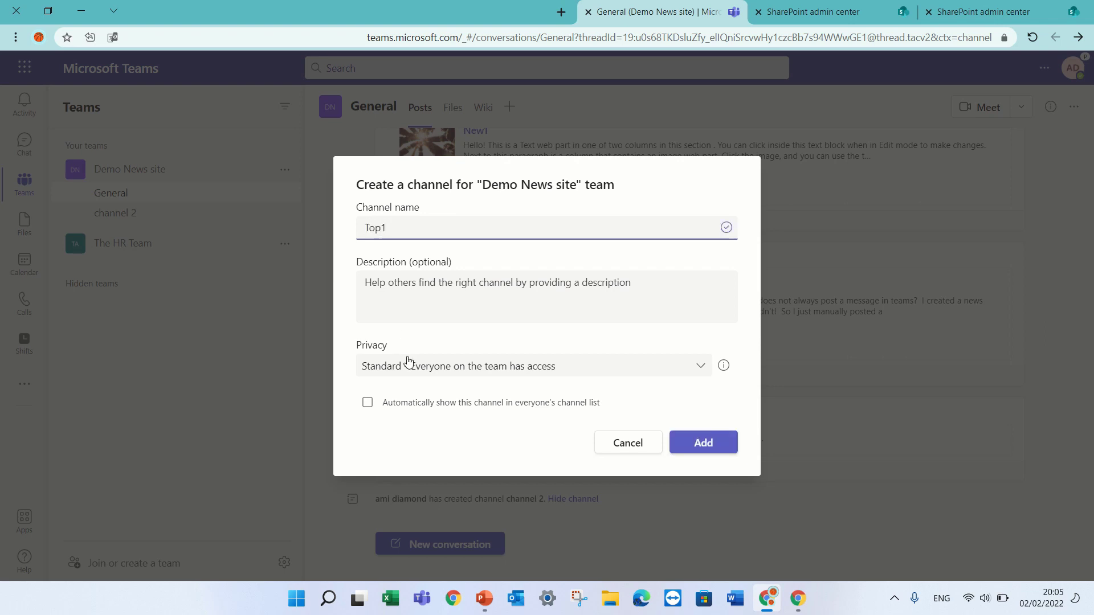
pyautogui.click(411, 365)
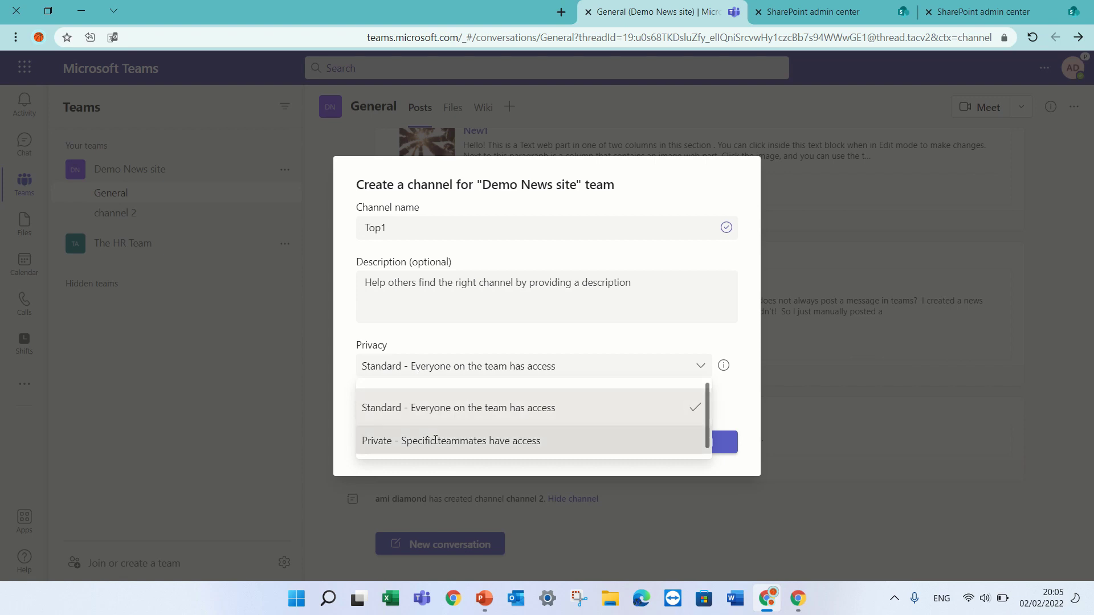
pyautogui.click(437, 441)
pyautogui.click(702, 442)
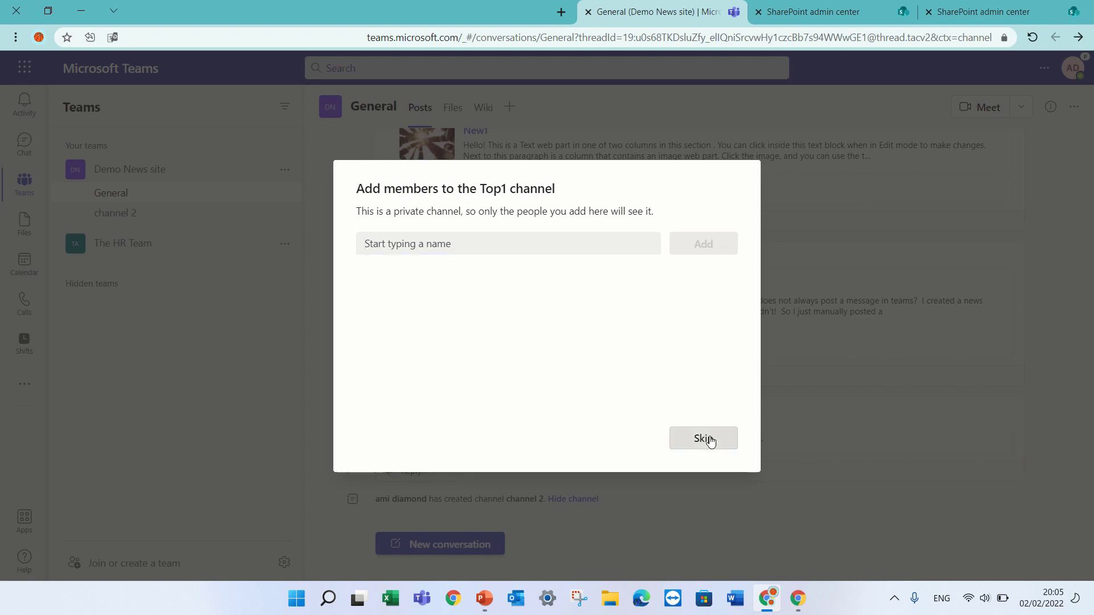
pyautogui.click(703, 439)
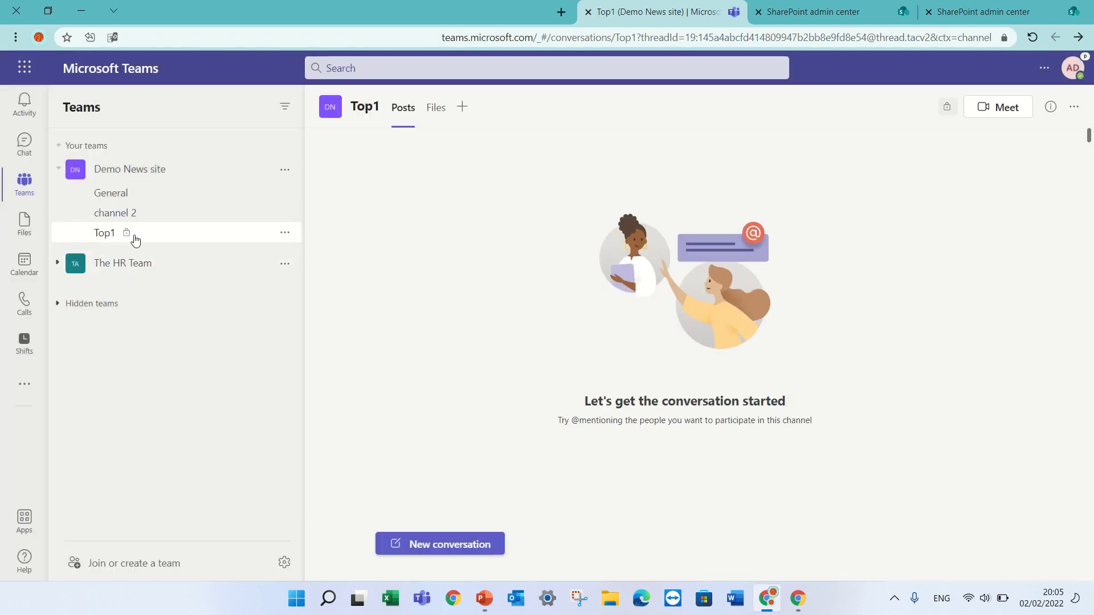
# Step: View Top1's Files library, Demo News site - Top1, in SharePoint, then return to the Teams tab
pyautogui.moveTo(179, 233)
pyautogui.click(436, 107)
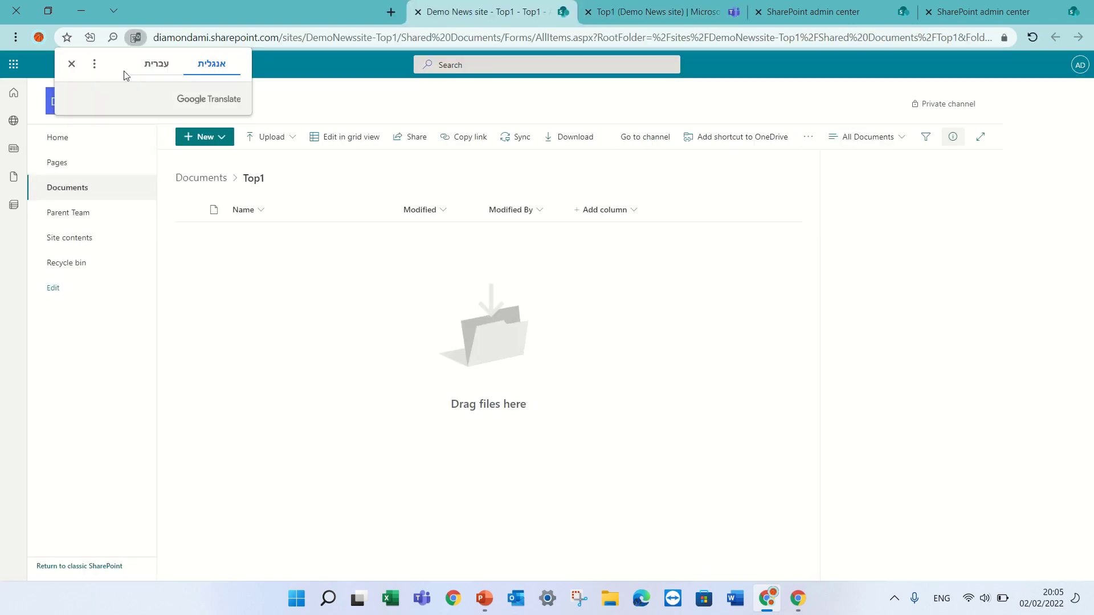
pyautogui.click(70, 64)
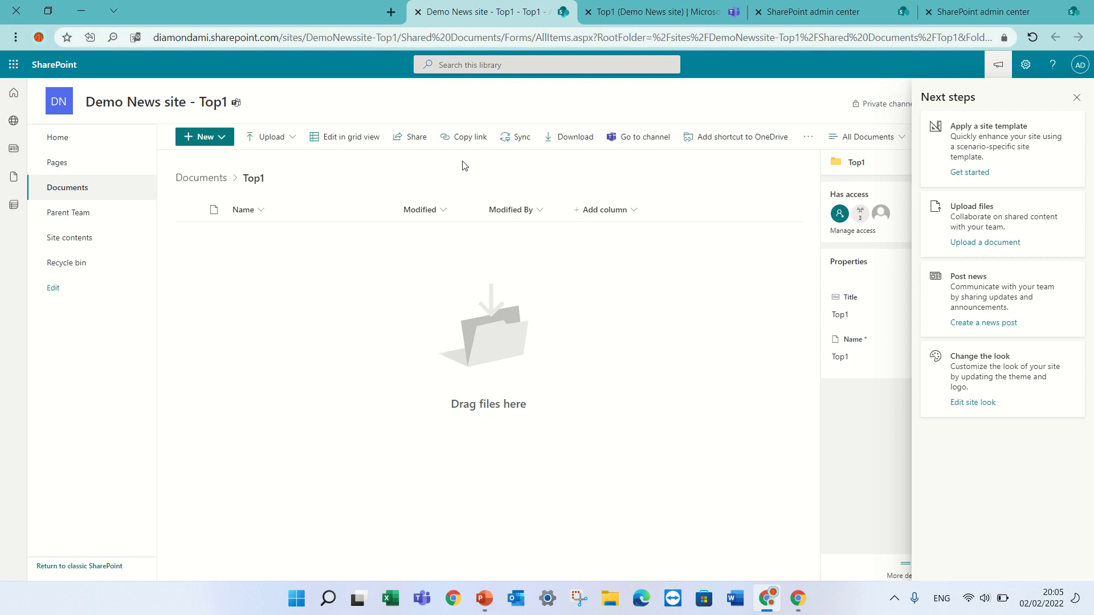
pyautogui.click(646, 12)
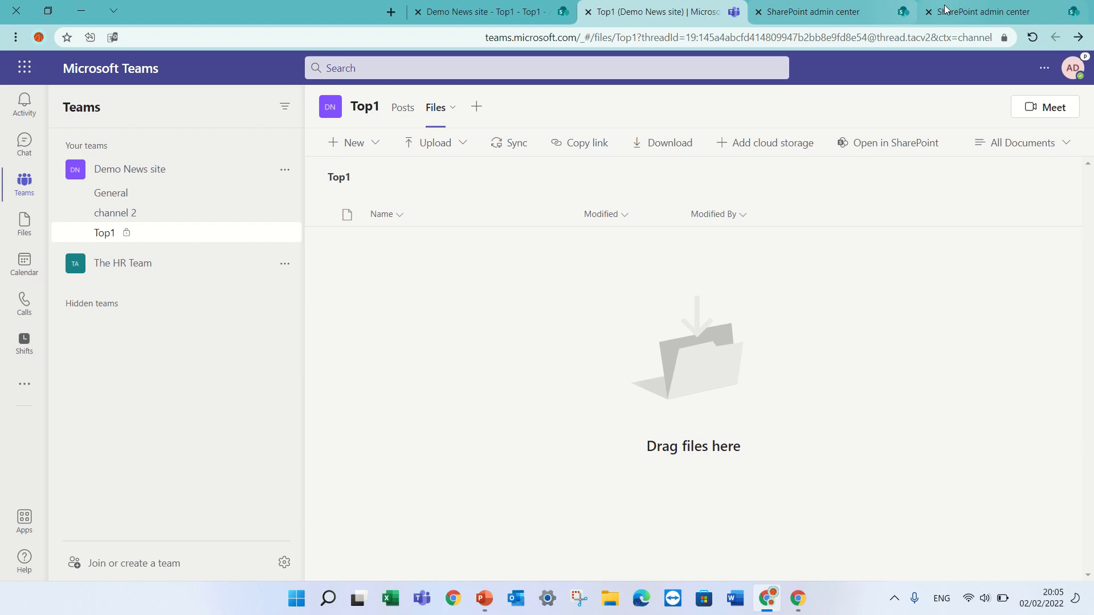
# Step: Open Microsoft 365 admin center from the app launcher and show all navigation sections including Admin centers
pyautogui.click(836, 11)
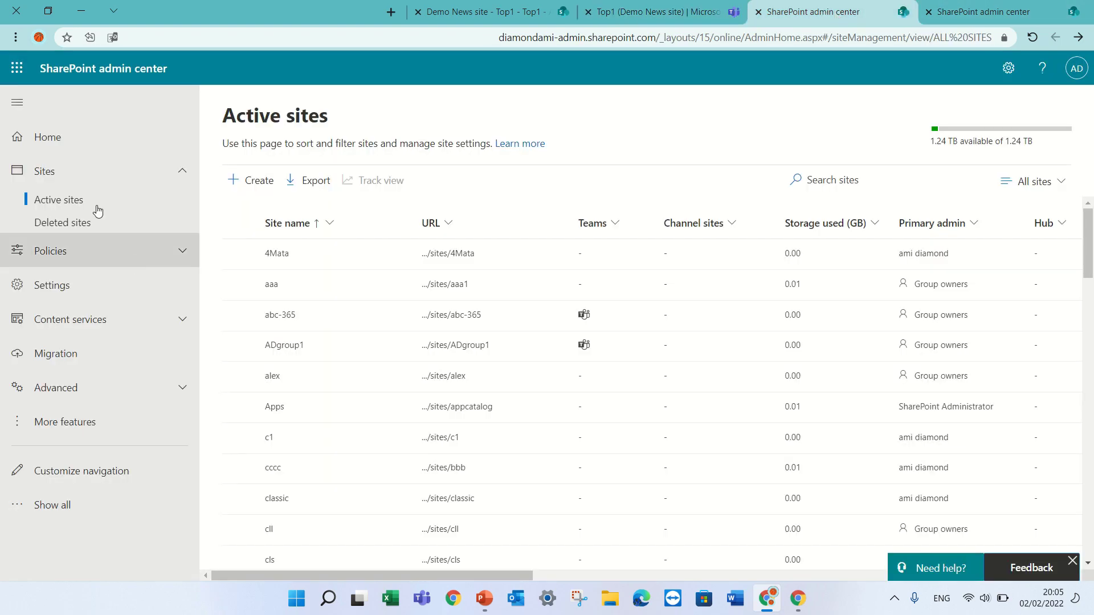
pyautogui.click(17, 67)
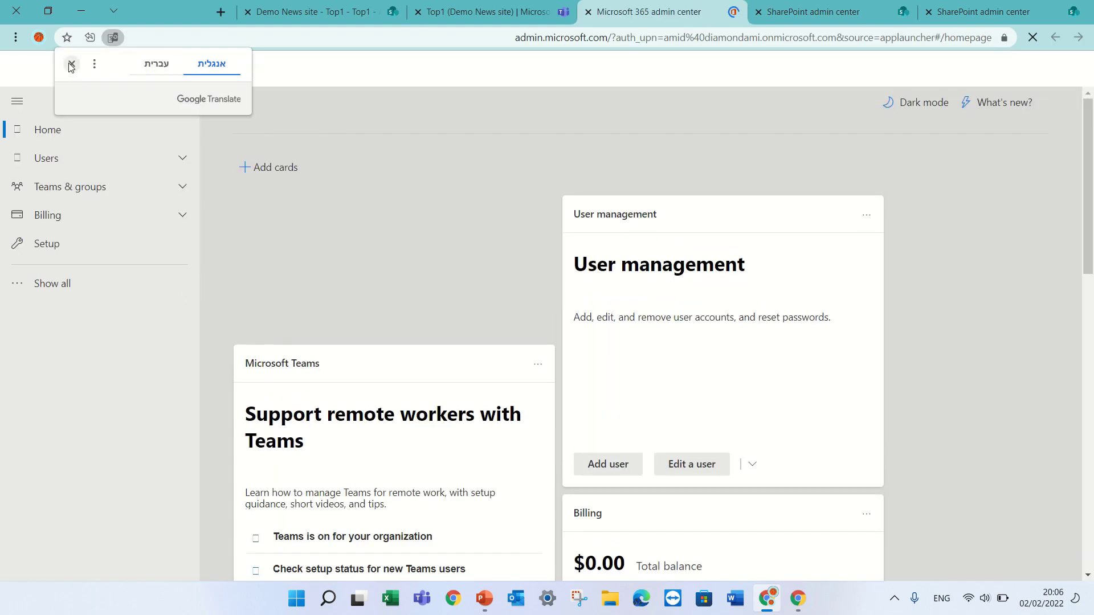
pyautogui.click(71, 63)
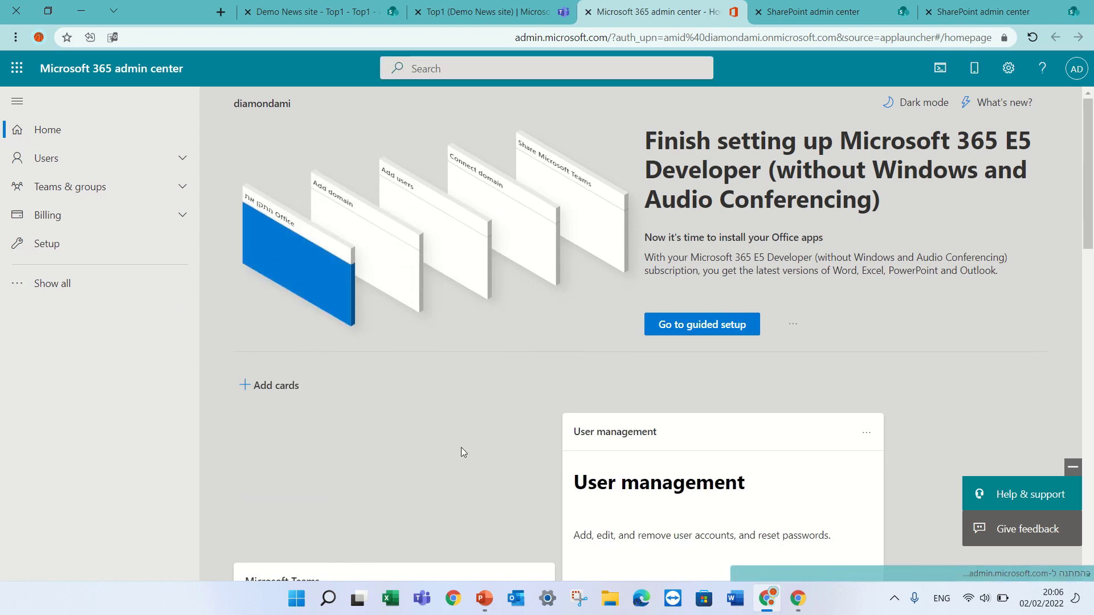
pyautogui.scroll(-5, 970, 204)
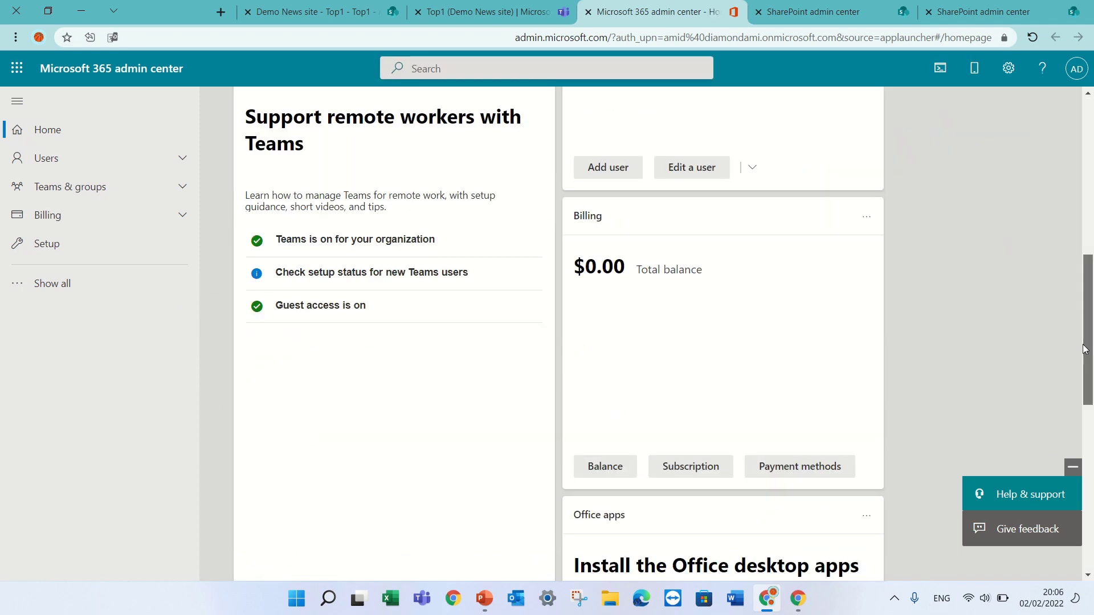
pyautogui.scroll(-5, 970, 204)
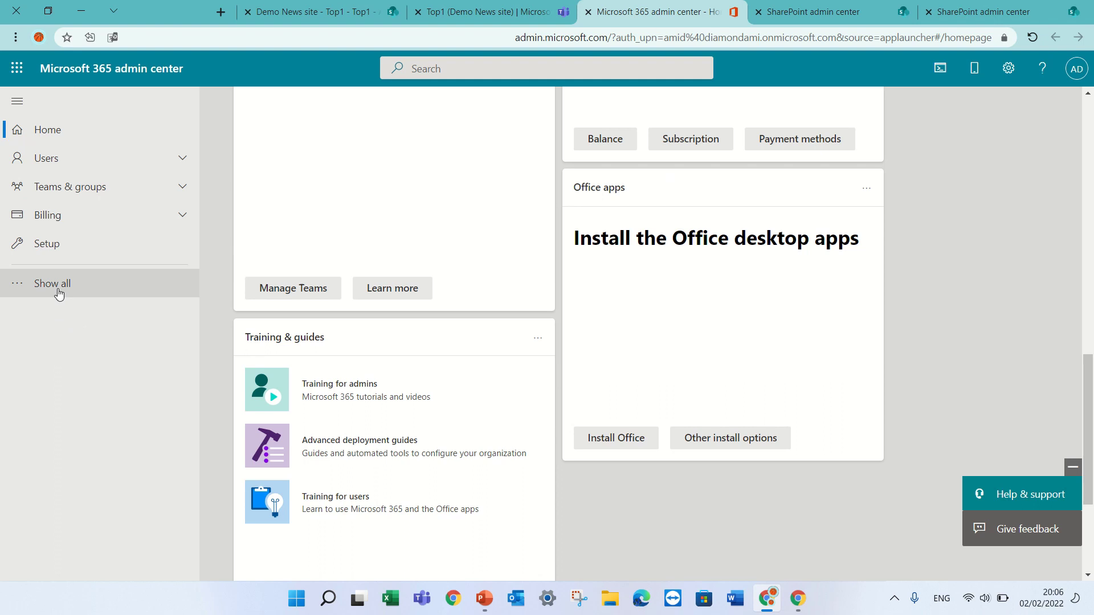
pyautogui.click(52, 283)
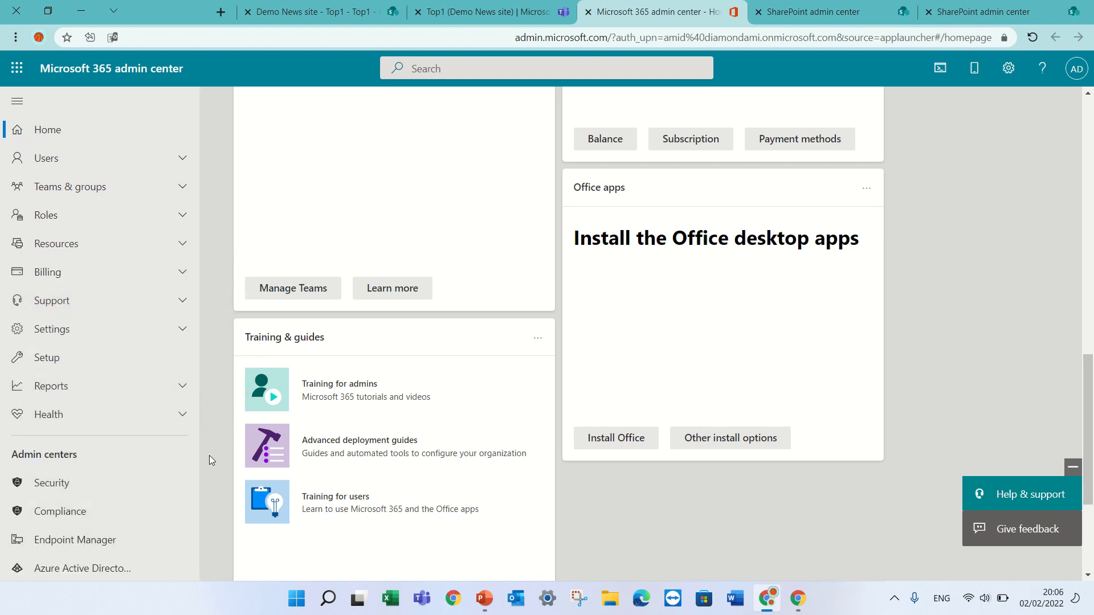
pyautogui.moveTo(204, 444); pyautogui.dragTo(209, 517)
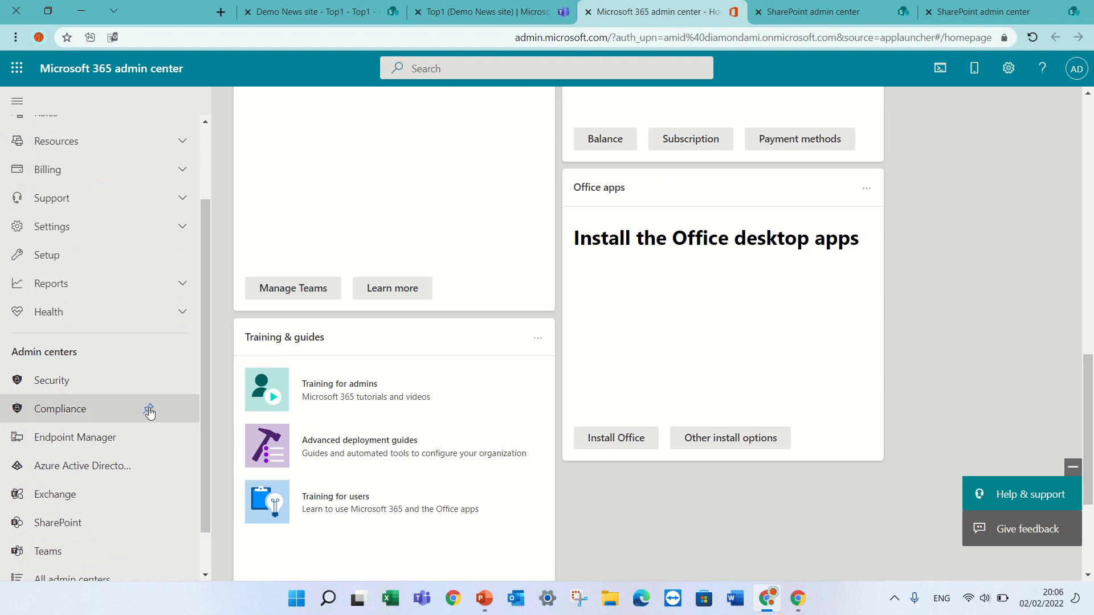
# Step: In SharePoint admin center Active sites, sort Channel sites Larger to smaller
pyautogui.click(101, 531)
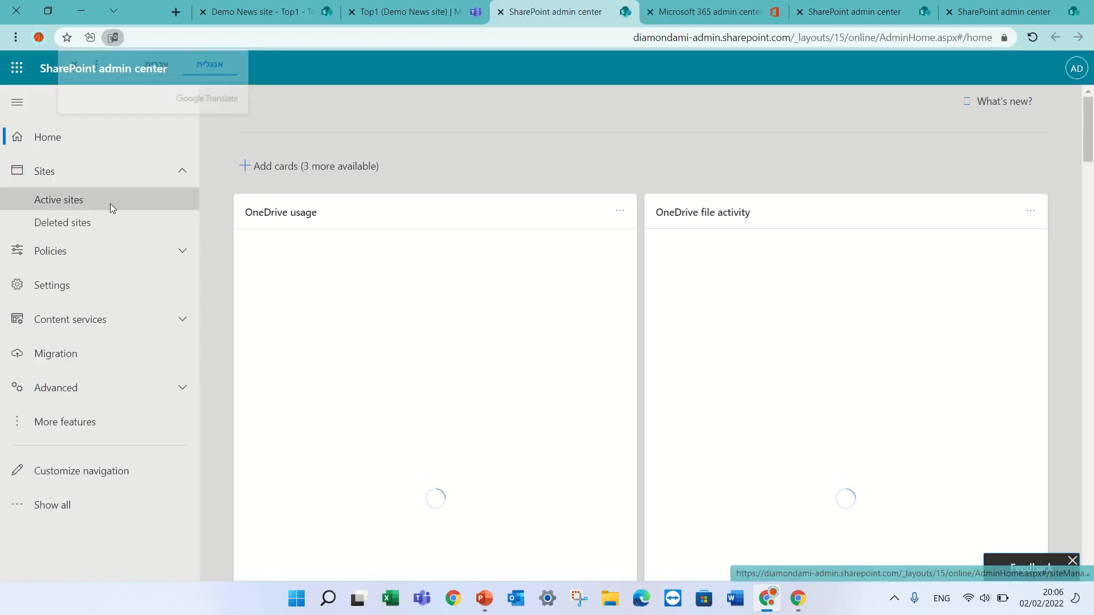
pyautogui.click(117, 204)
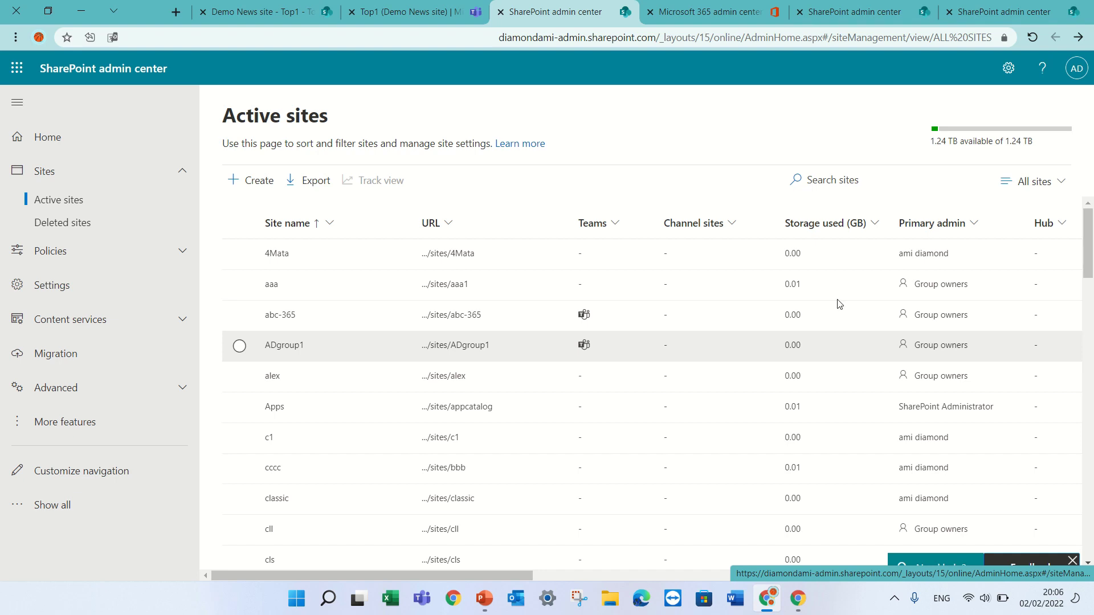
pyautogui.click(734, 224)
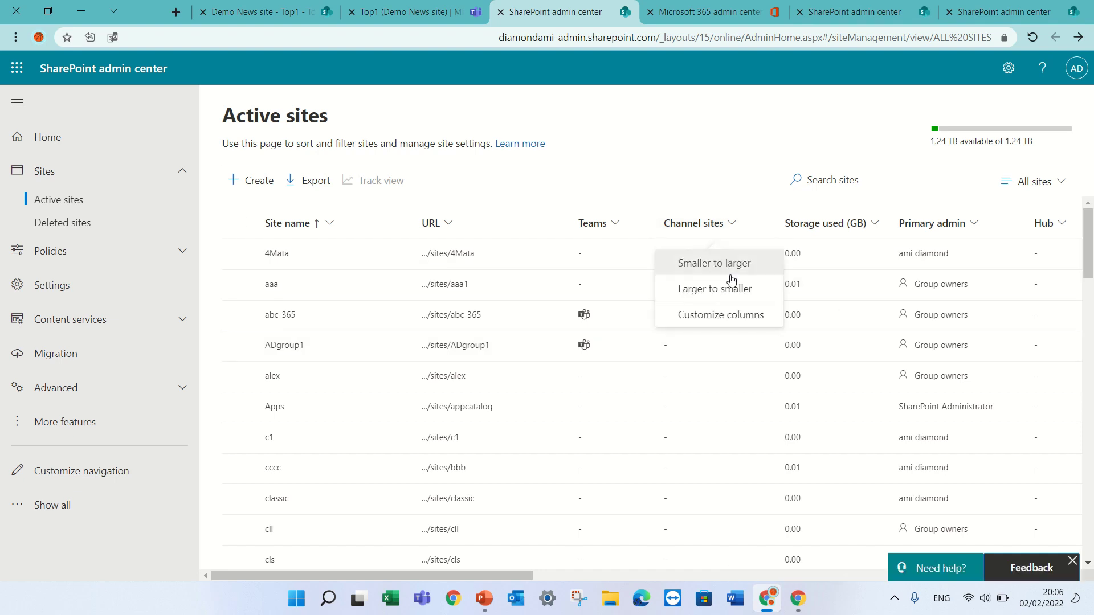
pyautogui.click(718, 289)
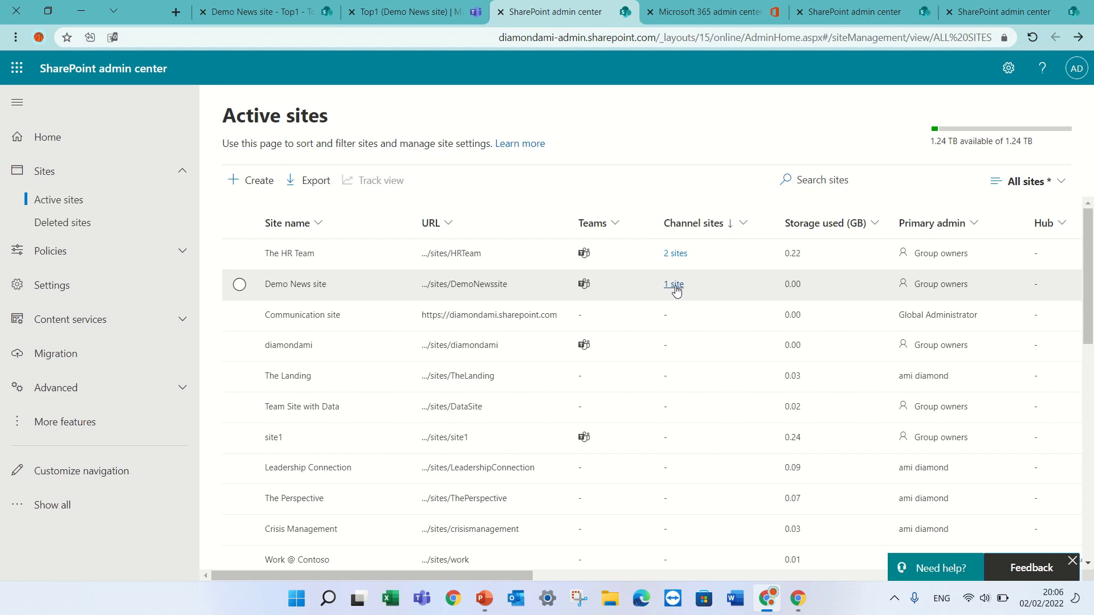
# Step: View Demo News site's '1 site' channel sites list showing Top1, then return to Teams
pyautogui.click(675, 284)
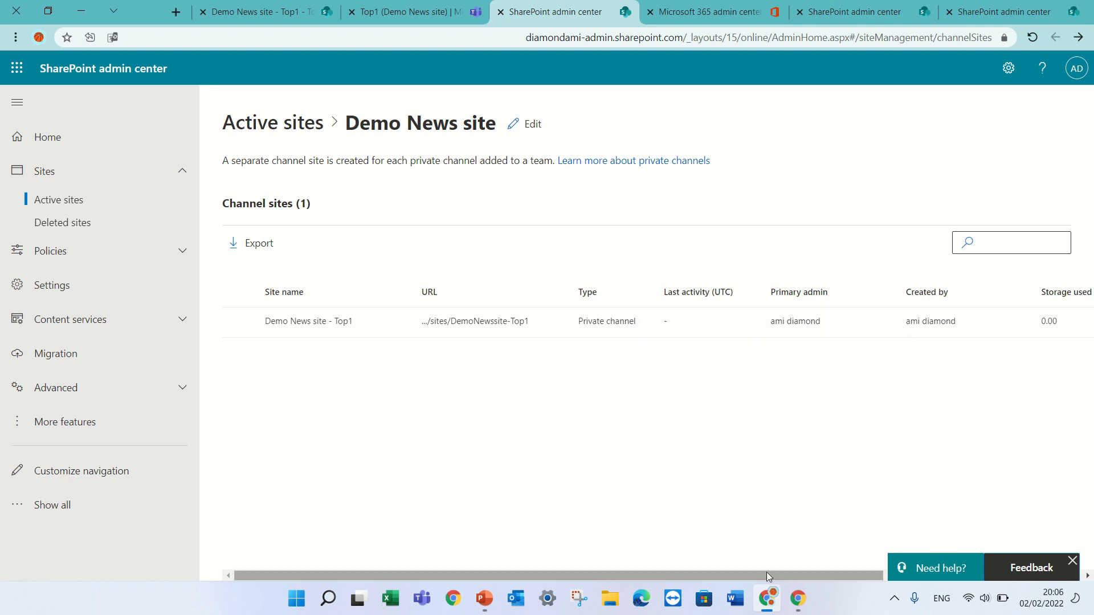
pyautogui.moveTo(767, 573); pyautogui.dragTo(1082, 544)
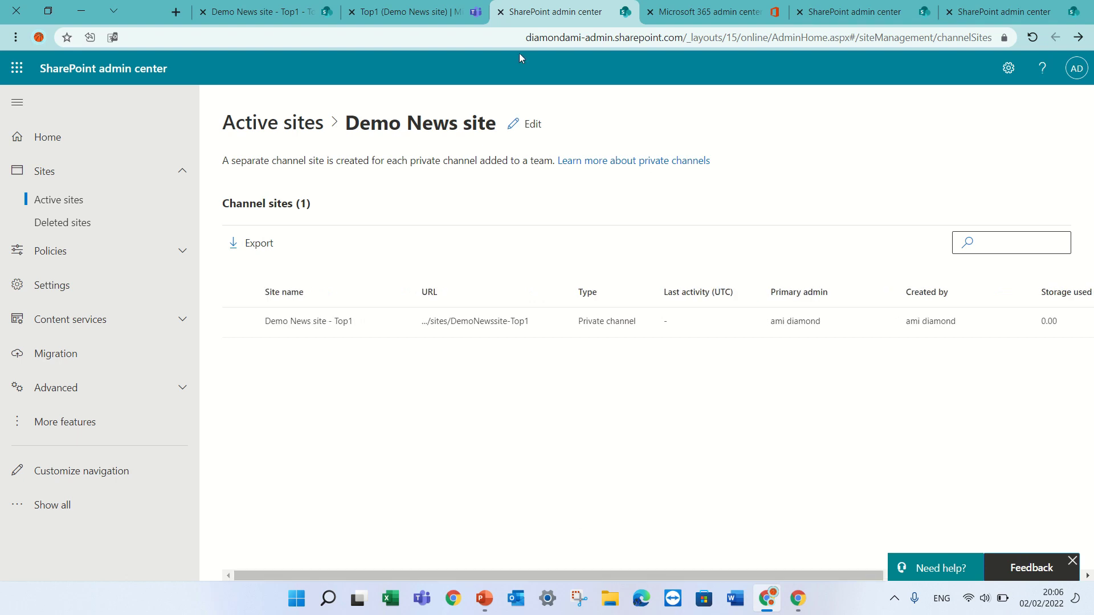
pyautogui.click(411, 10)
pyautogui.moveTo(347, 215)
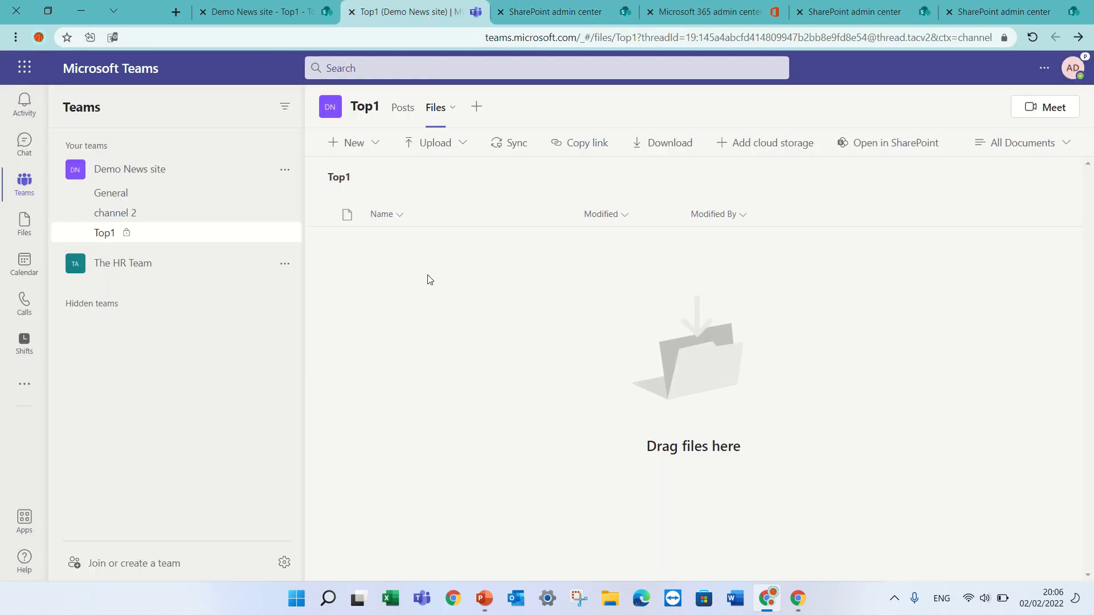
# Step: Create private channel demo2 in Demo News site without members, then switch to the admin center tab
pyautogui.click(285, 169)
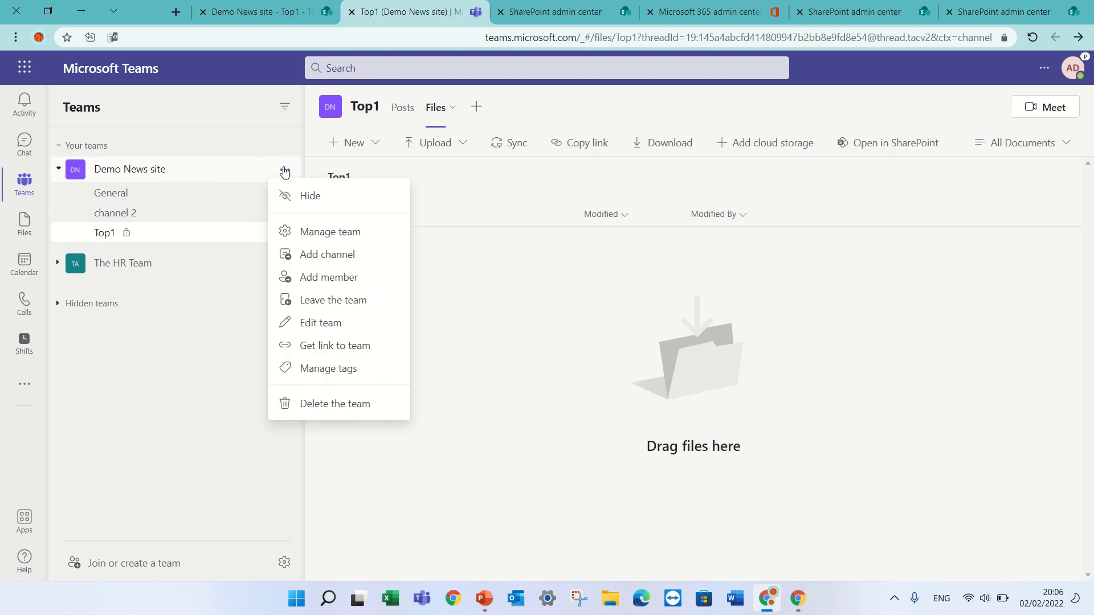
pyautogui.click(360, 255)
pyautogui.write('demo2')
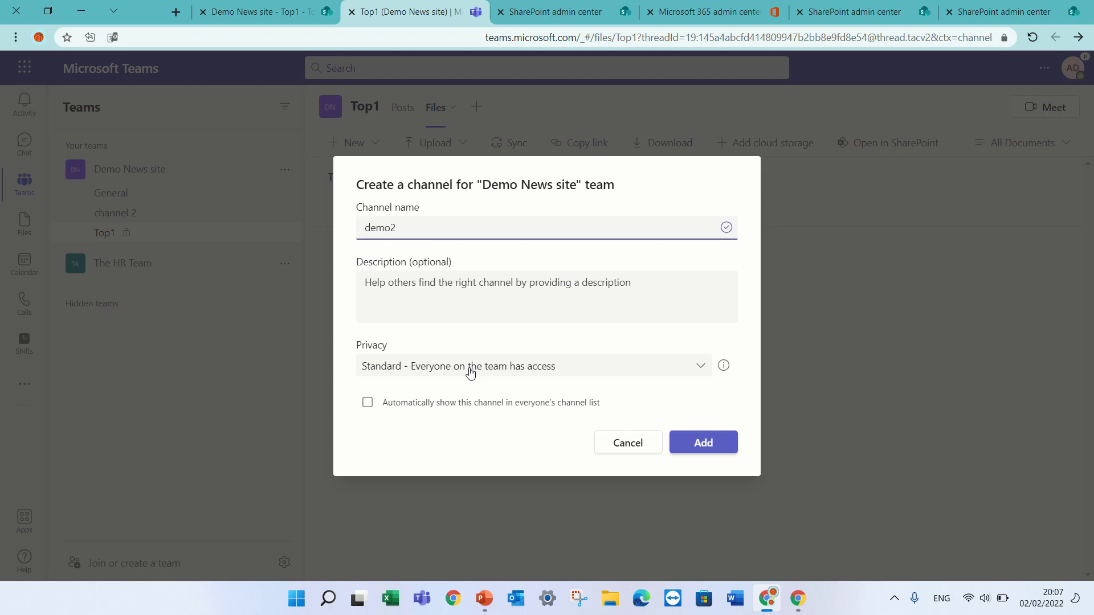
pyautogui.click(471, 366)
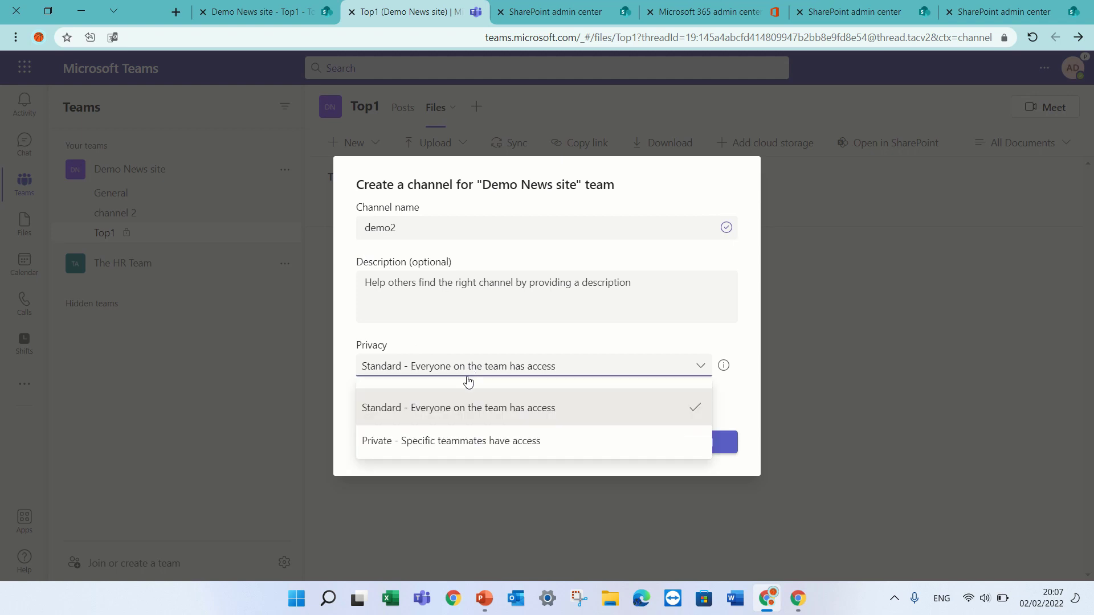
pyautogui.click(453, 441)
pyautogui.click(703, 443)
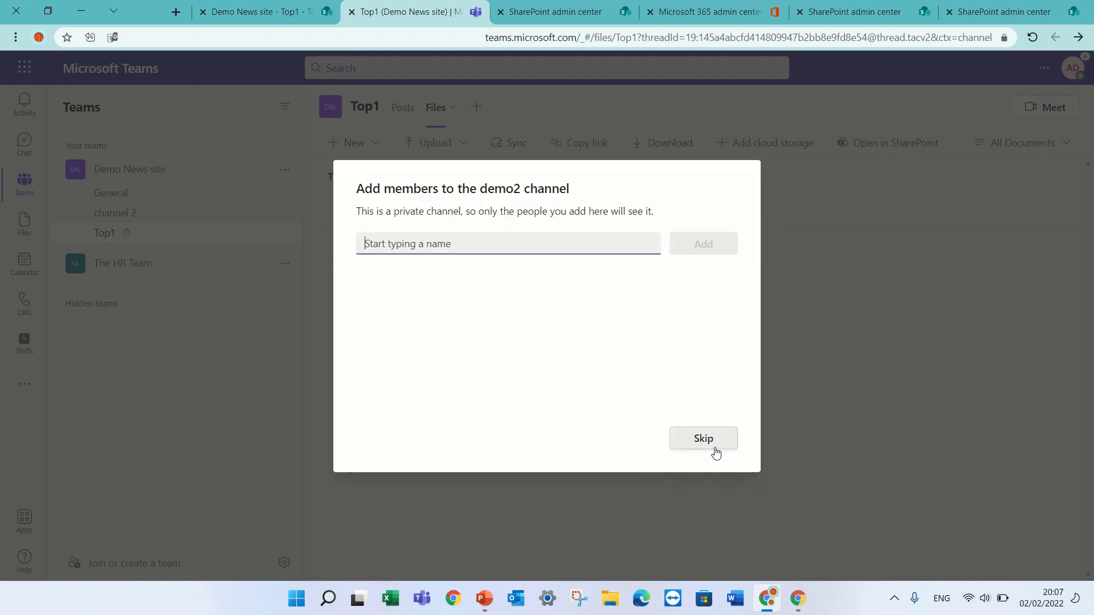
pyautogui.click(704, 438)
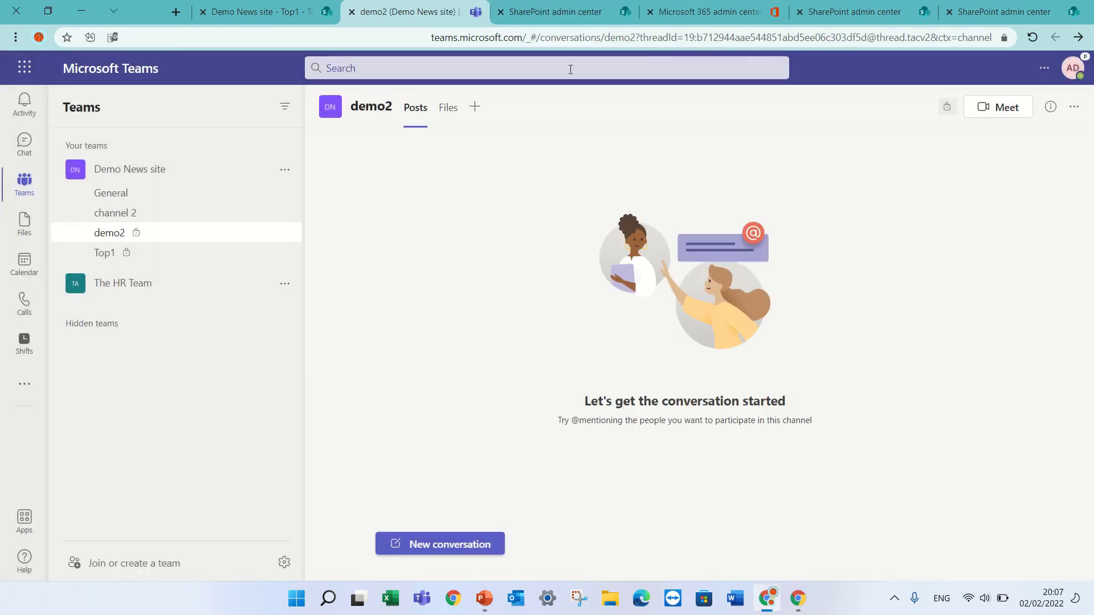
pyautogui.click(547, 12)
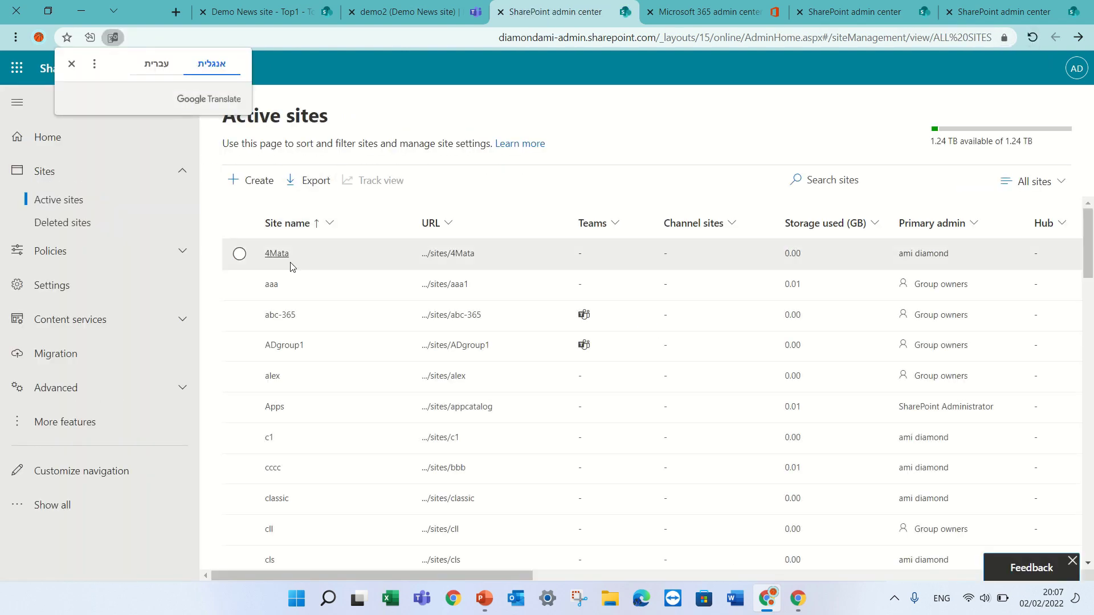
# Step: Re-sort Active sites by Channel sites, Smaller to larger then Larger to smaller
pyautogui.click(730, 225)
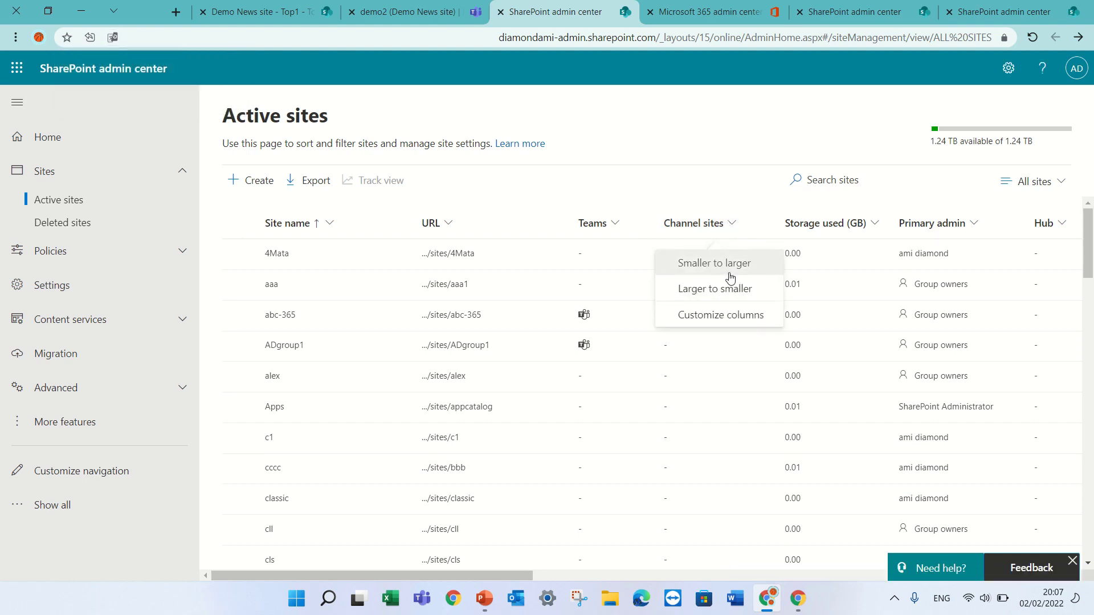
pyautogui.click(730, 273)
pyautogui.click(732, 227)
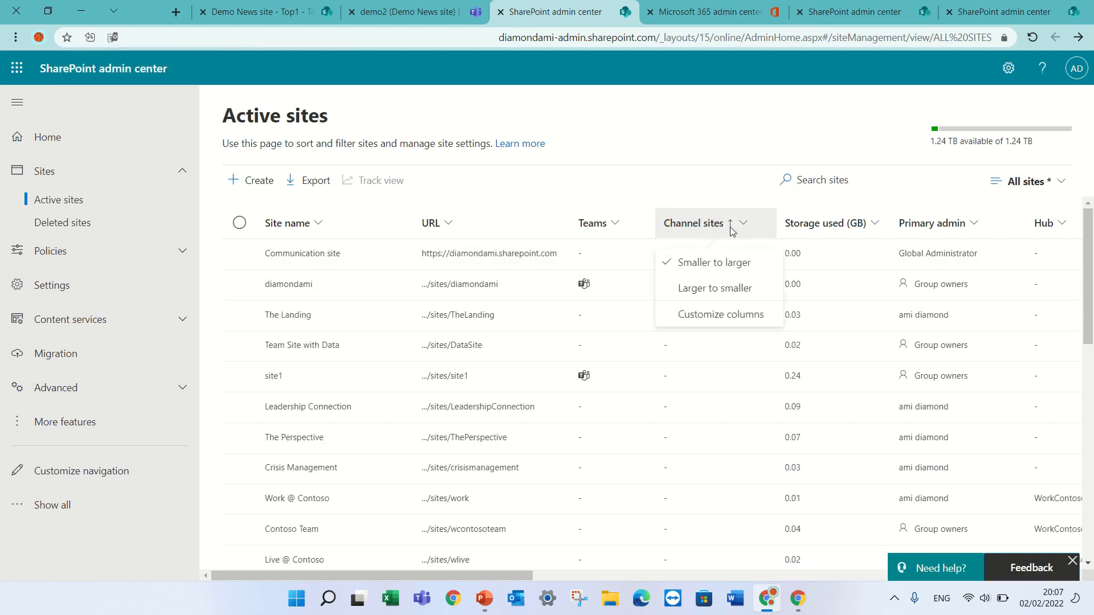
pyautogui.click(715, 288)
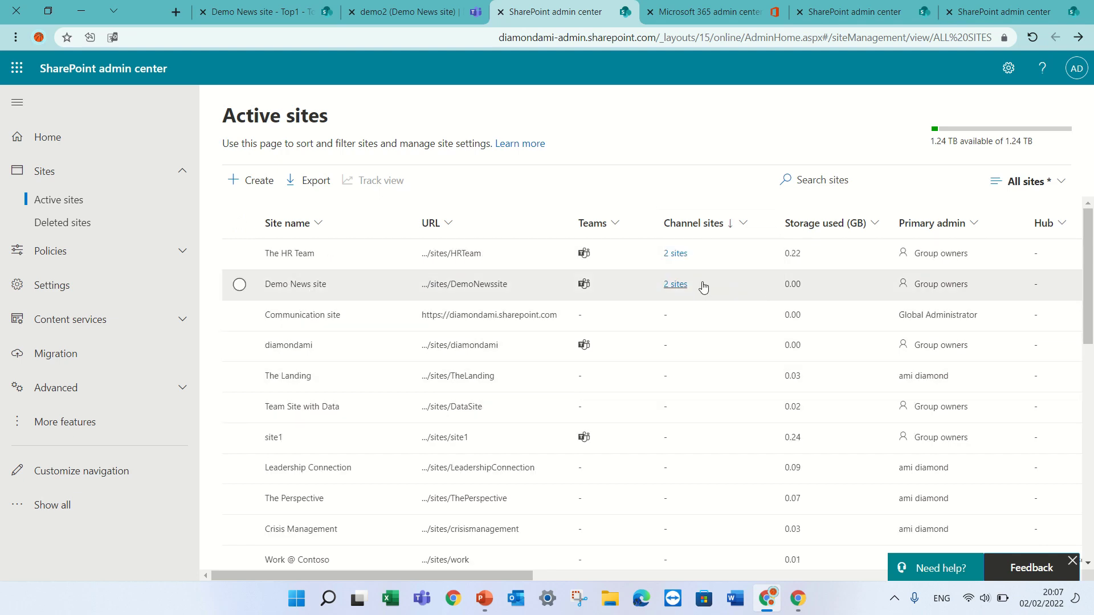
# Step: View Demo News site's '2 sites' list showing demo2 and Top1, then return to Active sites
pyautogui.click(674, 284)
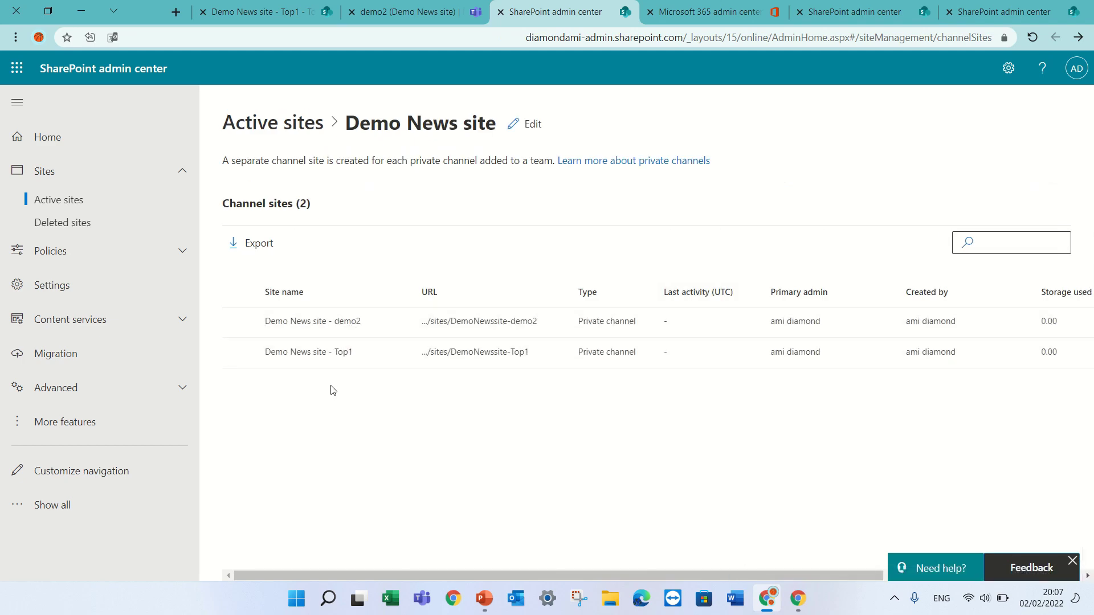
pyautogui.click(295, 133)
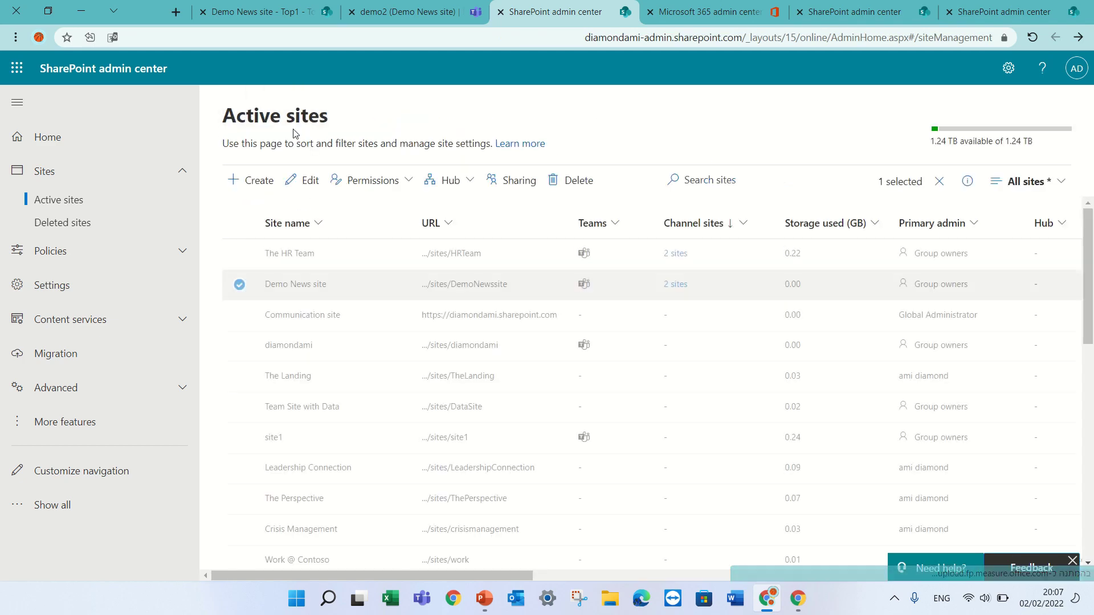